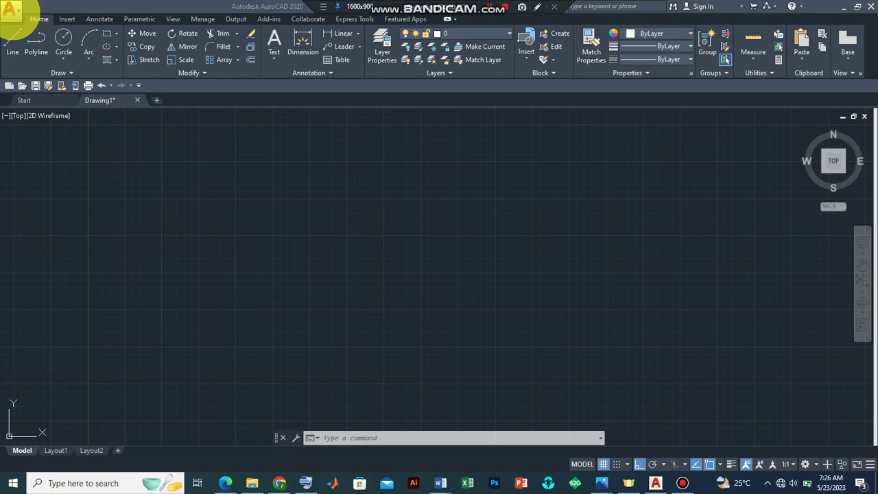
Step: Open the AutoCAD application menu to show recent drawings and file commands
{"action": "left_click", "coordinate": [11, 10]}
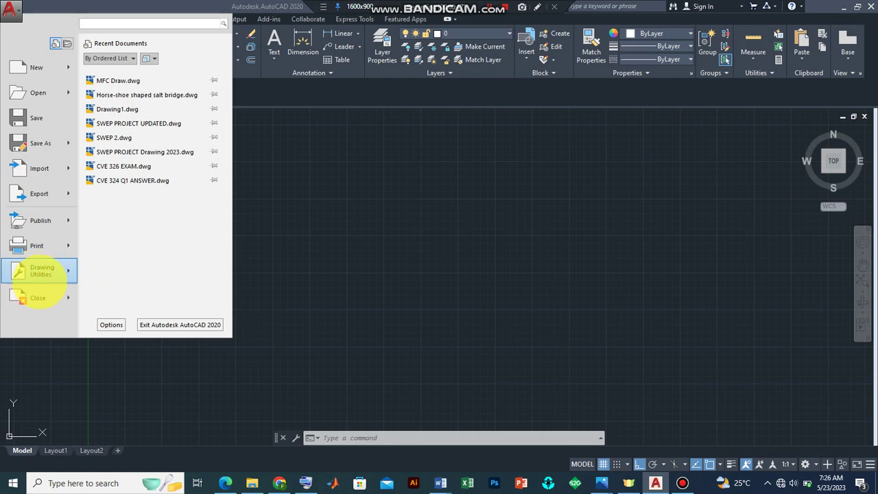
Step: Set the drawing units to decimal with precision 0 and a Millimeters insertion scale
{"action": "left_click", "coordinate": [57, 273]}
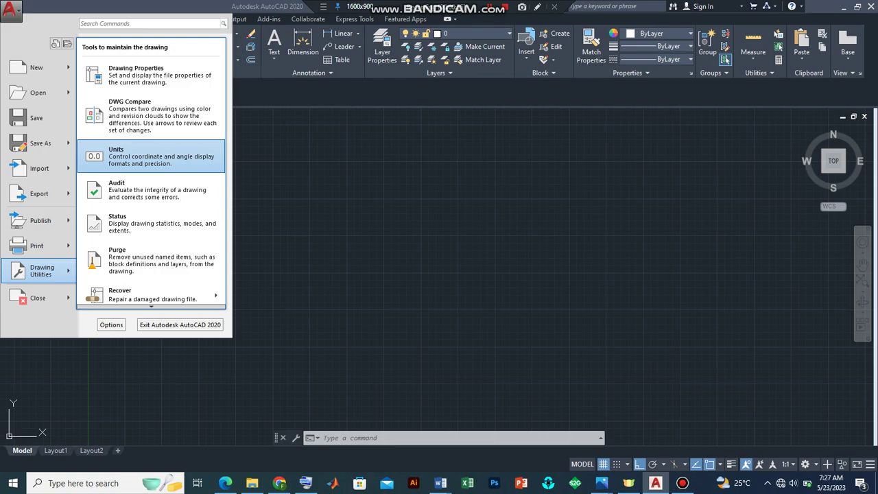
{"action": "left_click", "coordinate": [168, 155]}
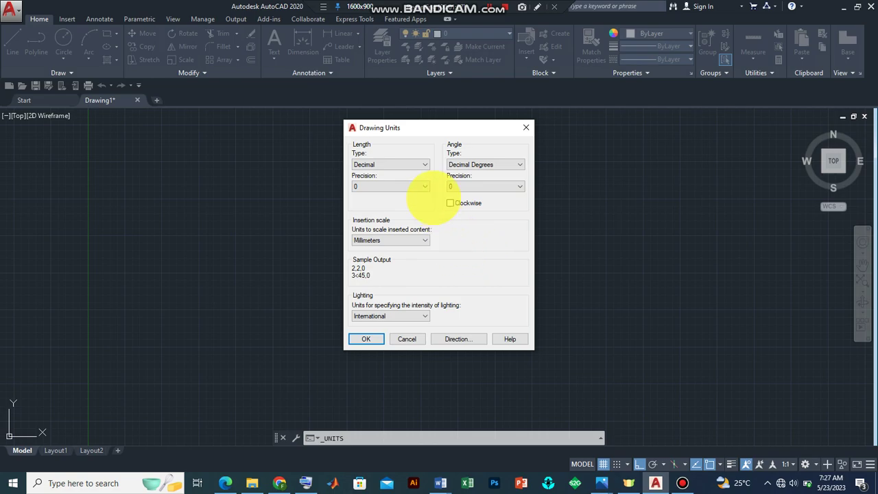
{"action": "left_click", "coordinate": [417, 184]}
{"action": "left_click", "coordinate": [415, 187]}
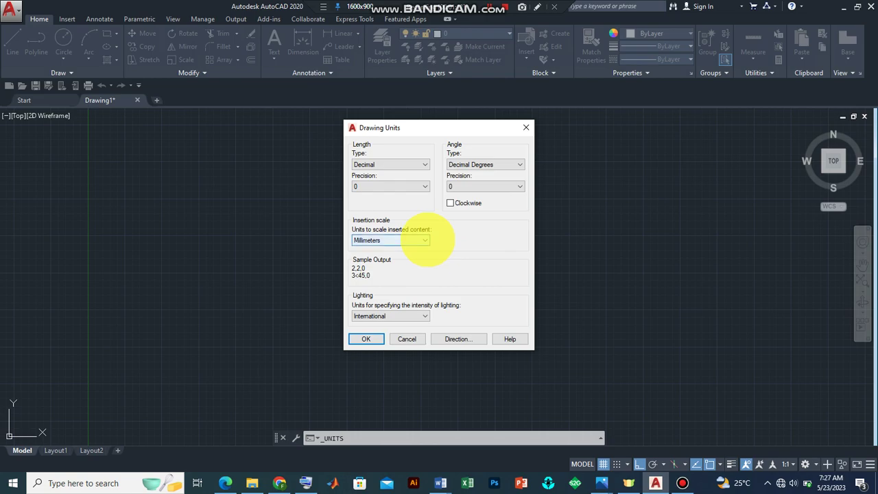
{"action": "left_click", "coordinate": [425, 240]}
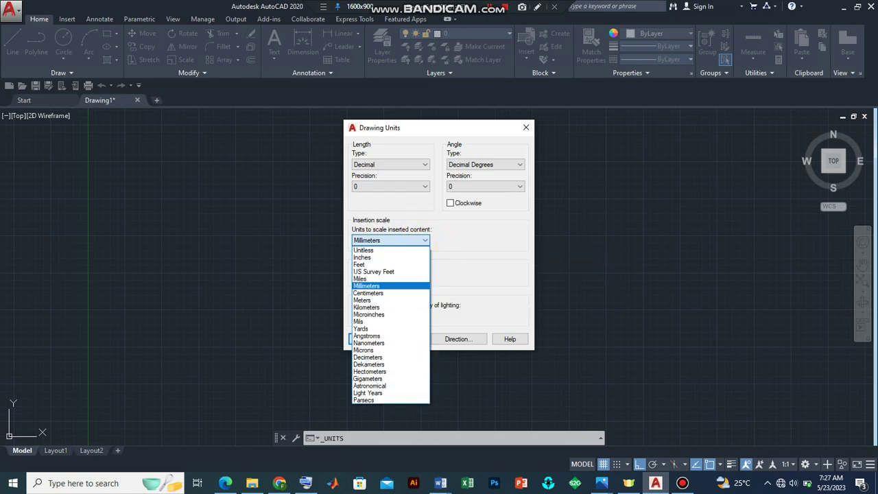
{"action": "left_click", "coordinate": [367, 285]}
{"action": "left_click", "coordinate": [499, 292]}
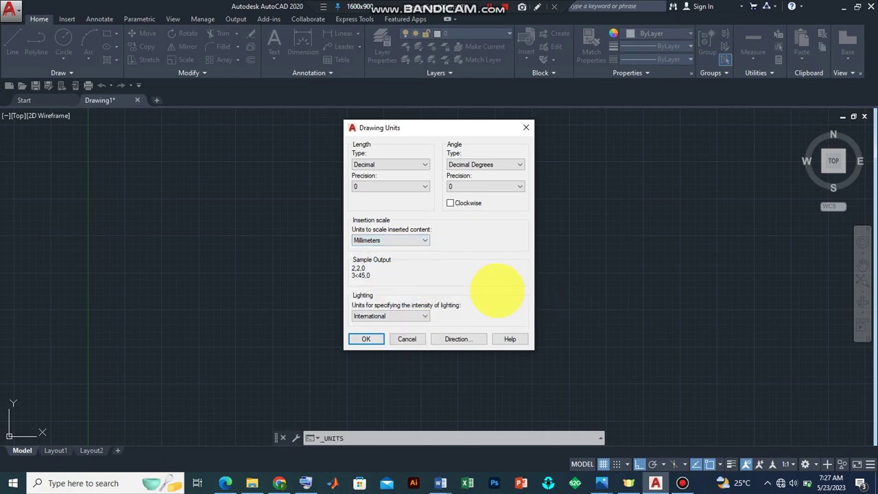
{"action": "left_click", "coordinate": [485, 186]}
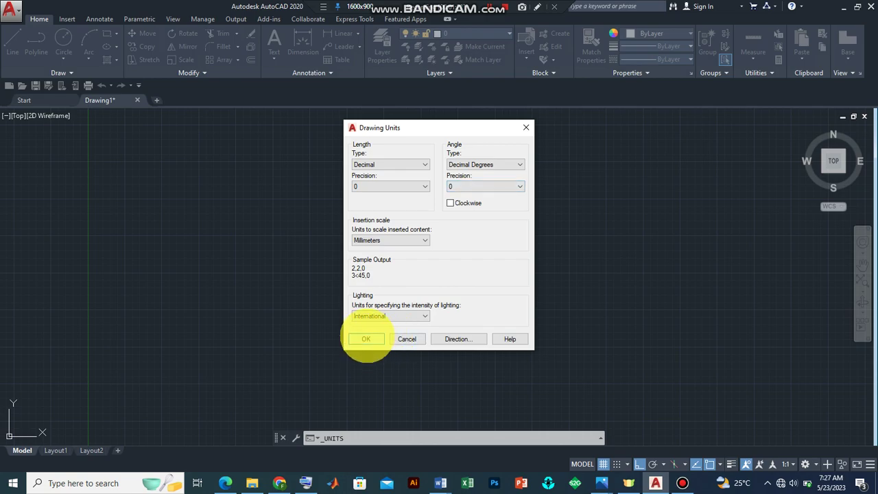
{"action": "left_click", "coordinate": [366, 338]}
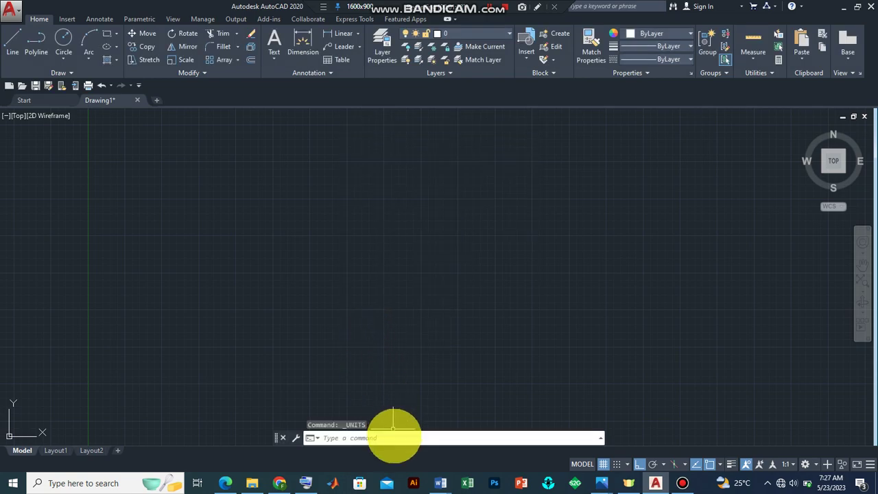
{"action": "left_click", "coordinate": [395, 437]}
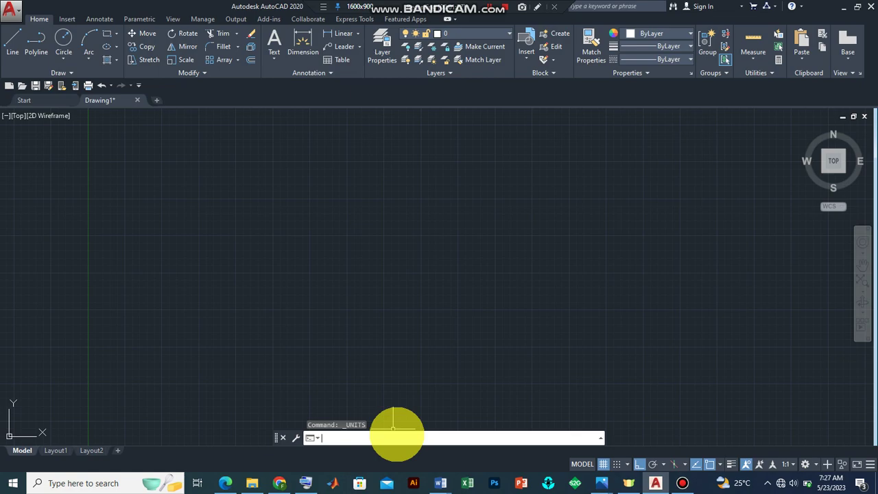
{"action": "type", "text": "units"}
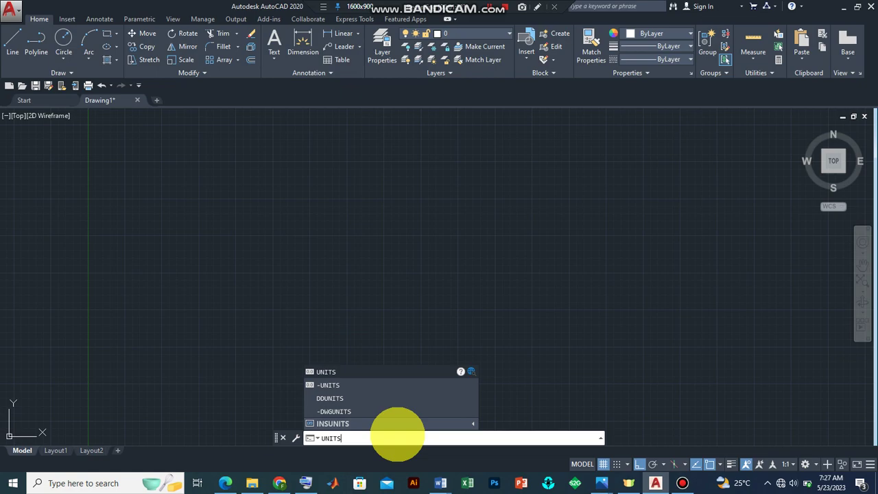
{"action": "key", "text": "Return"}
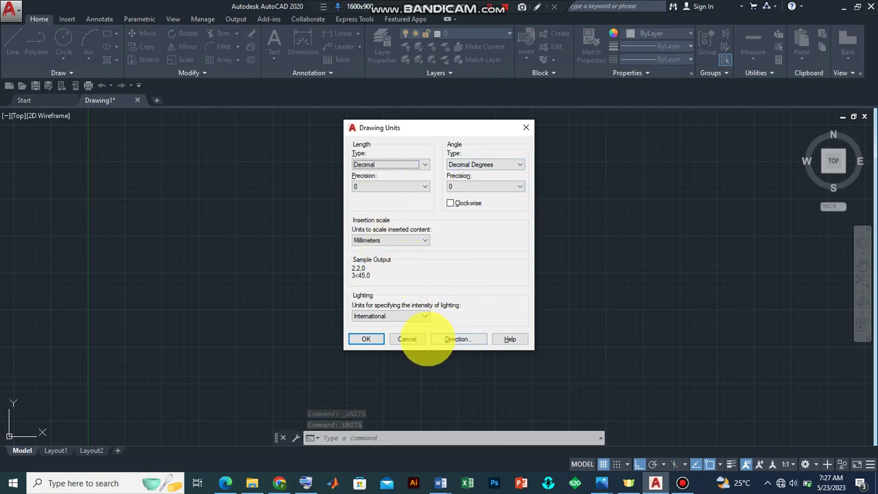
{"action": "left_click", "coordinate": [363, 338]}
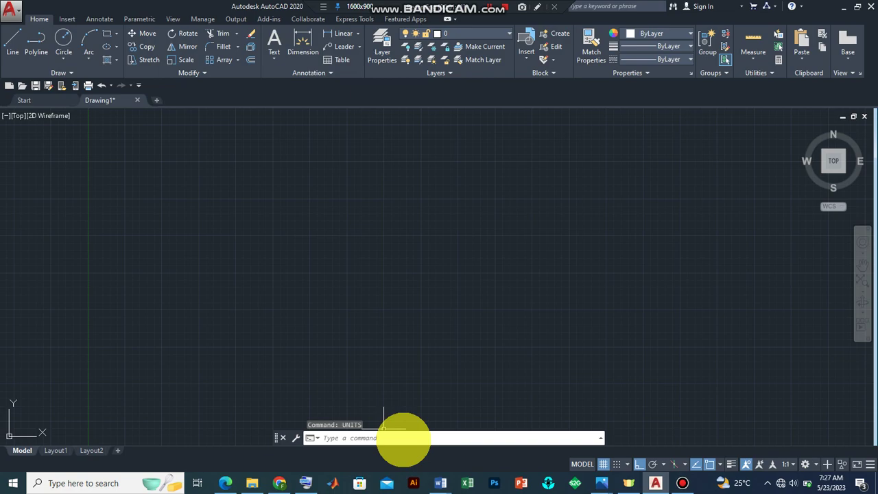
Step: Set the drawing limits from 0,0 to 7775,4500 with the LIMITS command
{"action": "left_click", "coordinate": [404, 439]}
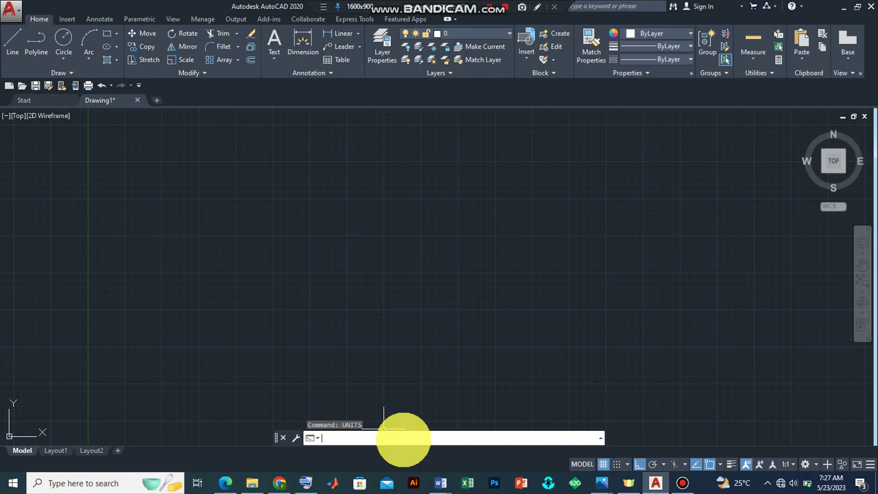
{"action": "type", "text": "limits"}
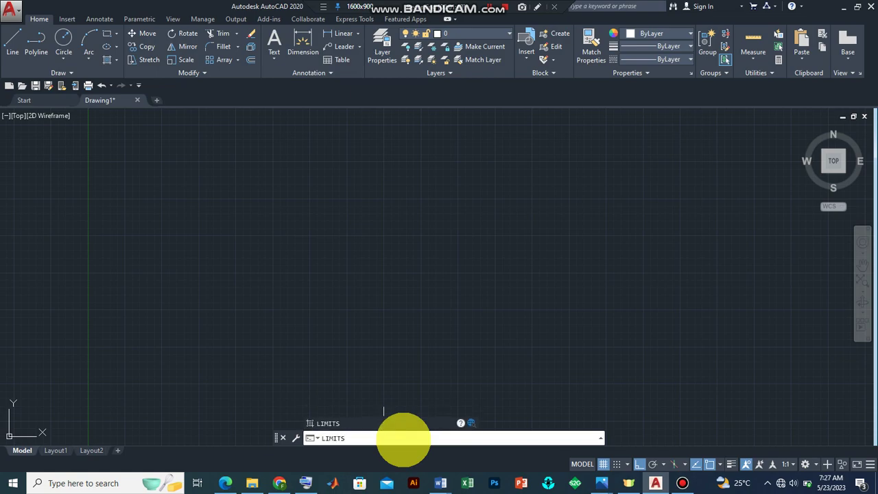
{"action": "key", "text": "Return"}
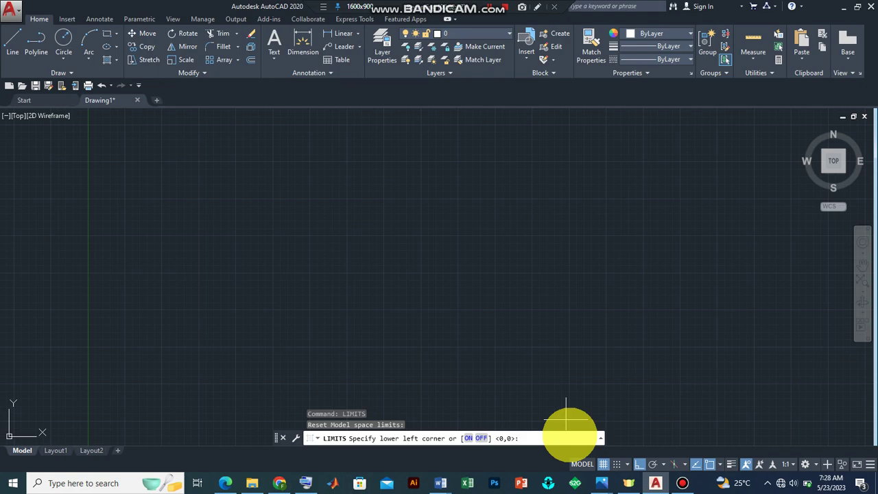
{"action": "key", "text": "Return"}
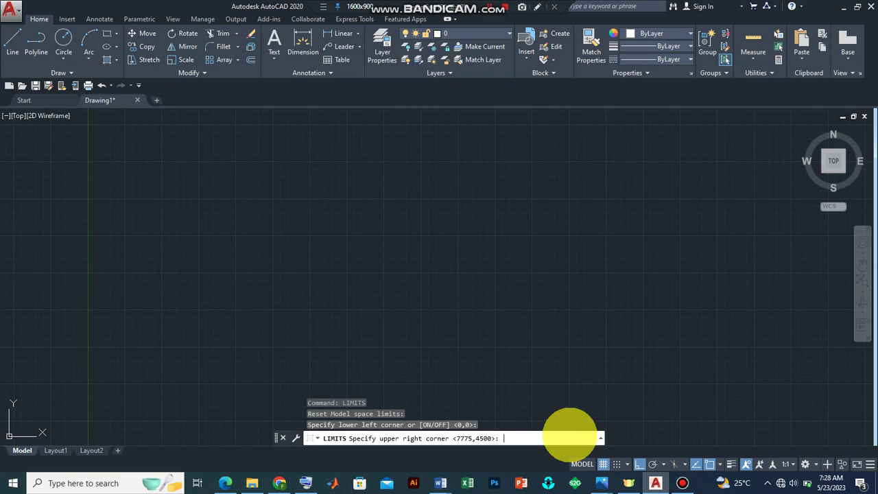
{"action": "key", "text": "Return"}
{"action": "key", "text": "Return"}
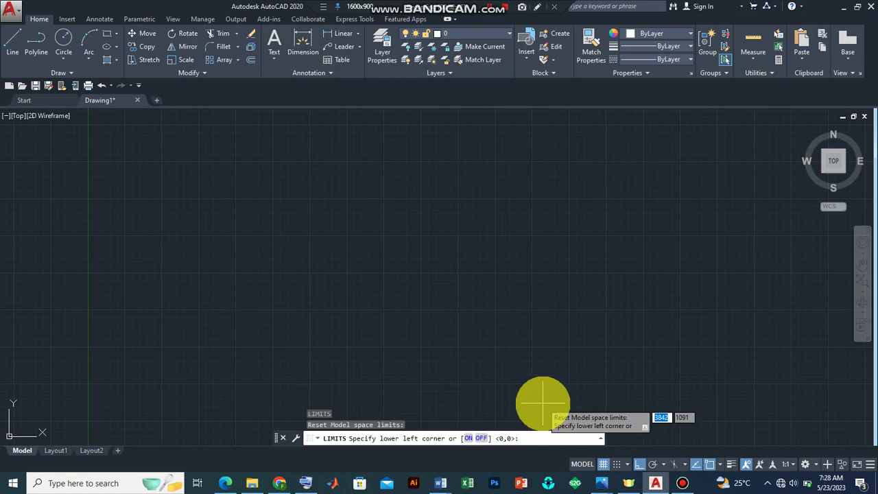
{"action": "key", "text": "Escape"}
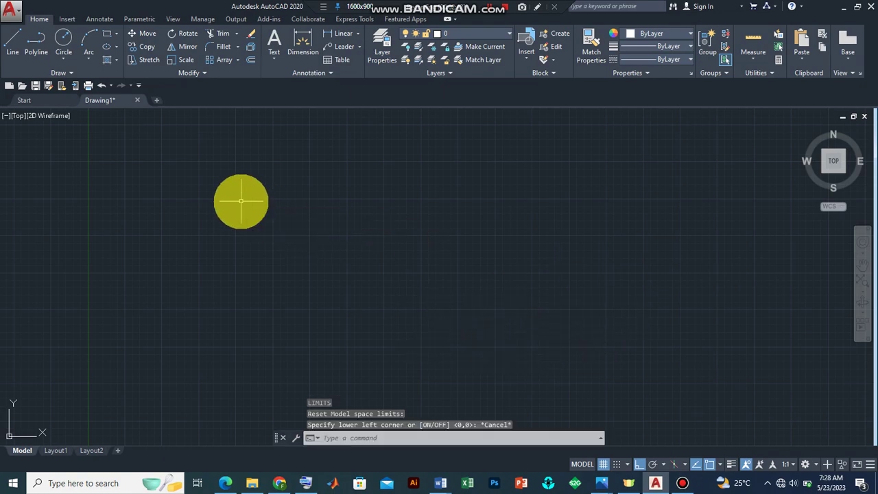
Step: Zoom to the drawing extents using ZOOM with the E option
{"action": "left_click", "coordinate": [434, 437]}
{"action": "type", "text": "ZOOM"}
{"action": "key", "text": "Return"}
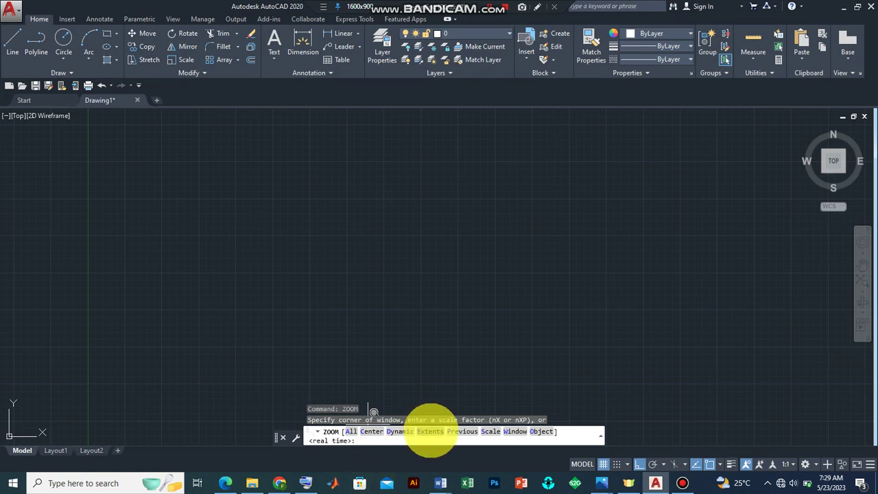
{"action": "type", "text": "E"}
{"action": "key", "text": "Return"}
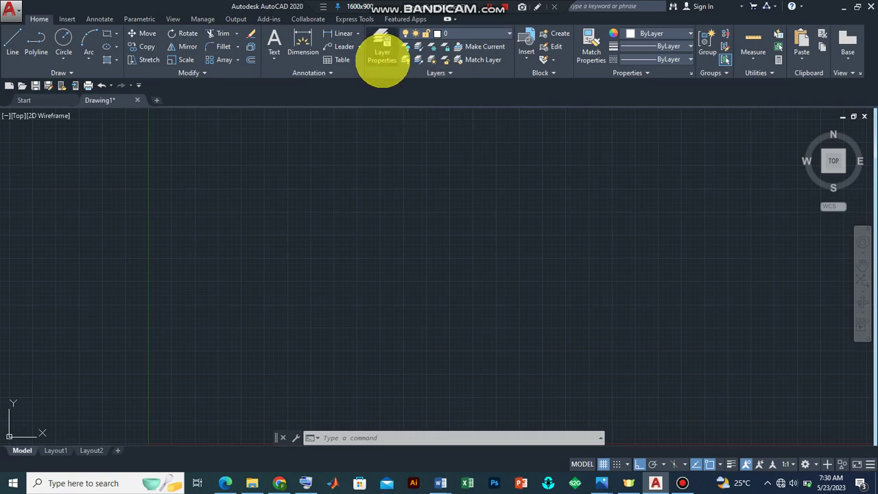
Step: Create a new layer named Wall in the Layer Properties Manager
{"action": "left_click", "coordinate": [382, 58]}
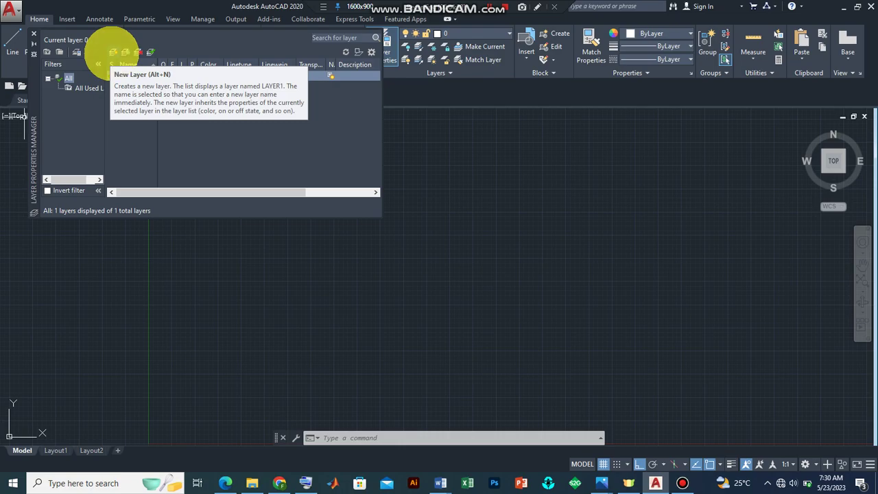
{"action": "left_click", "coordinate": [112, 52]}
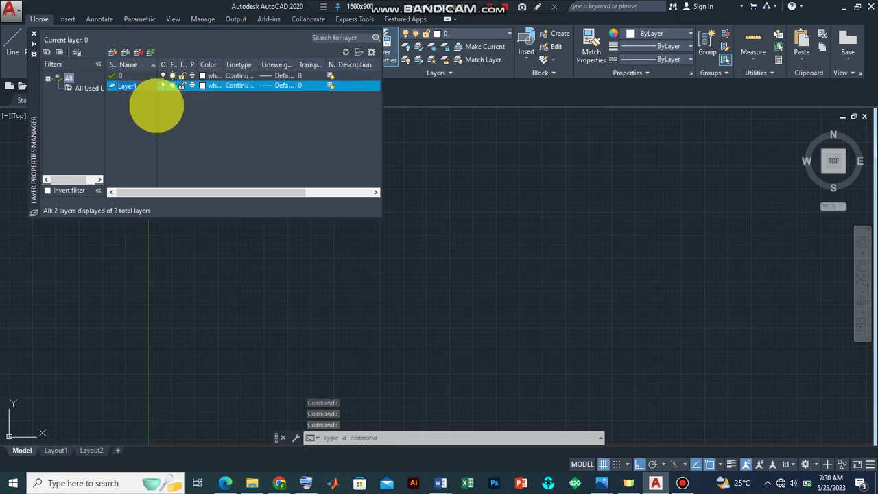
{"action": "type", "text": "Wall"}
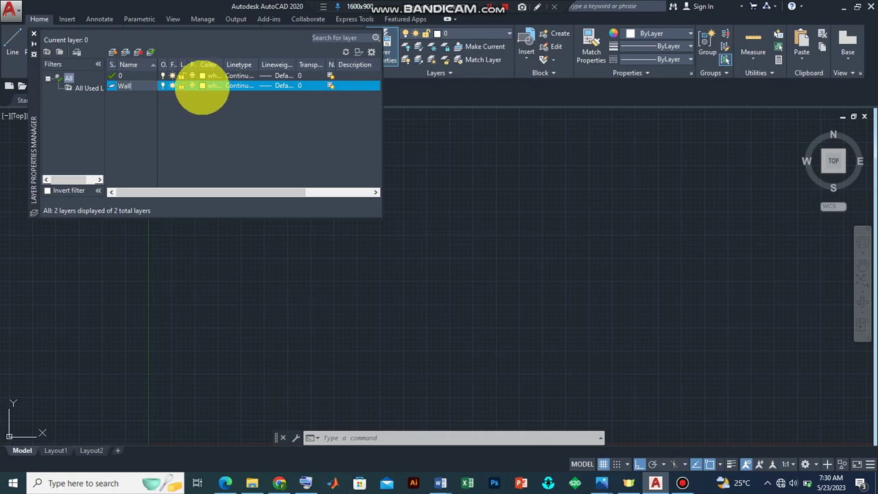
{"action": "left_click", "coordinate": [201, 90]}
Step: Give the Wall layer yellow colour and a 0.30 mm lineweight
{"action": "left_click", "coordinate": [203, 85]}
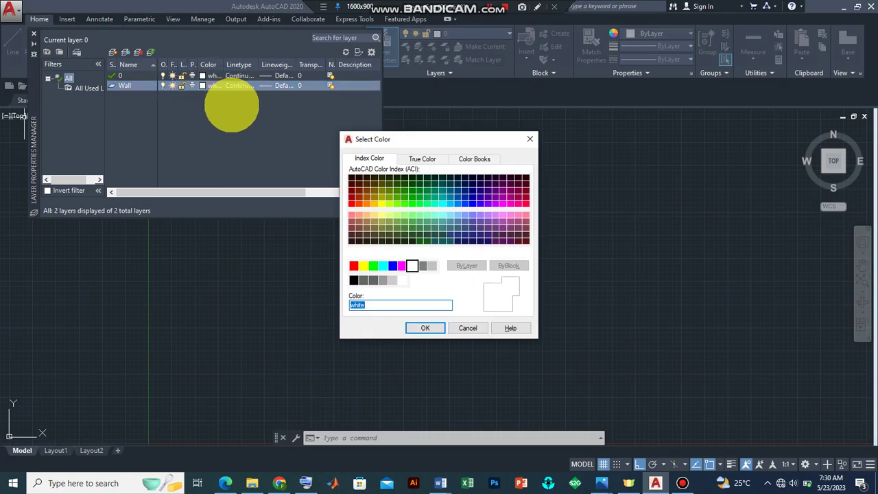
{"action": "left_click", "coordinate": [362, 265]}
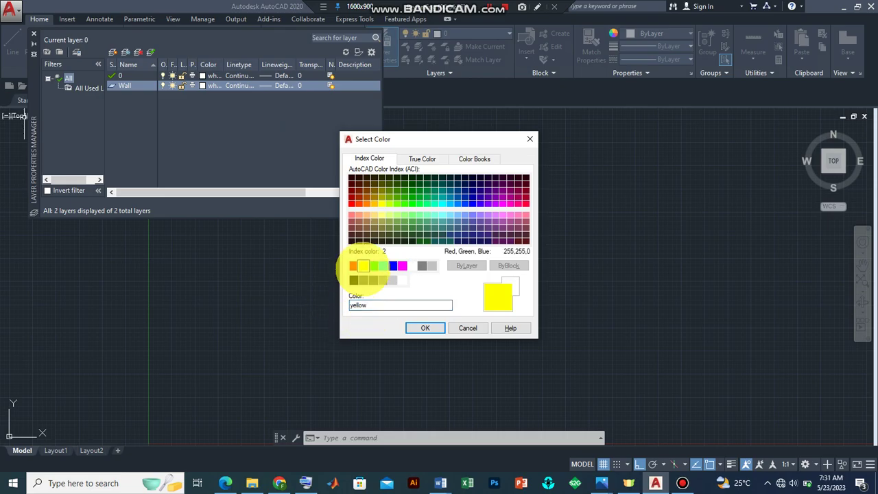
{"action": "left_click", "coordinate": [425, 328]}
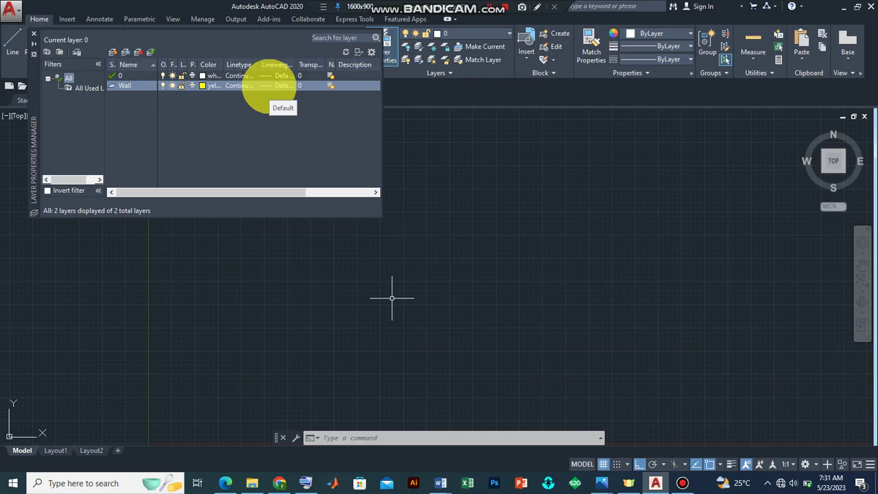
{"action": "left_click", "coordinate": [269, 85]}
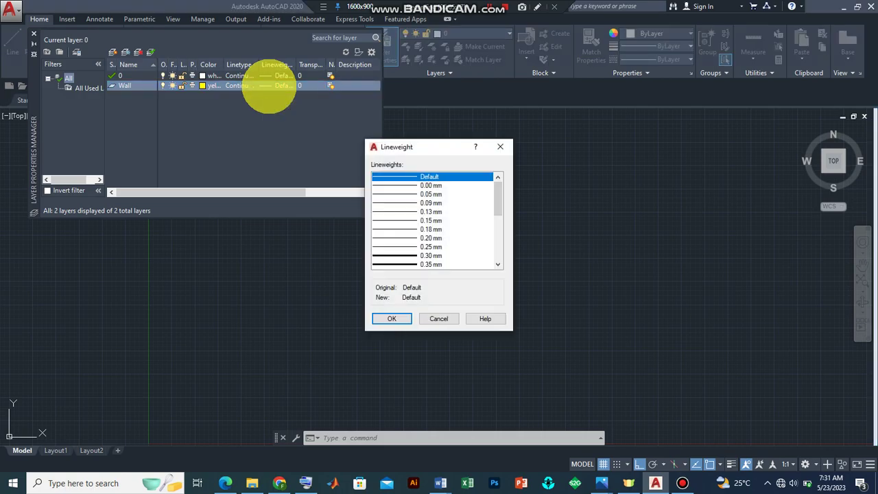
{"action": "scroll", "coordinate": [404, 243], "scroll_direction": "down", "scroll_amount": 2}
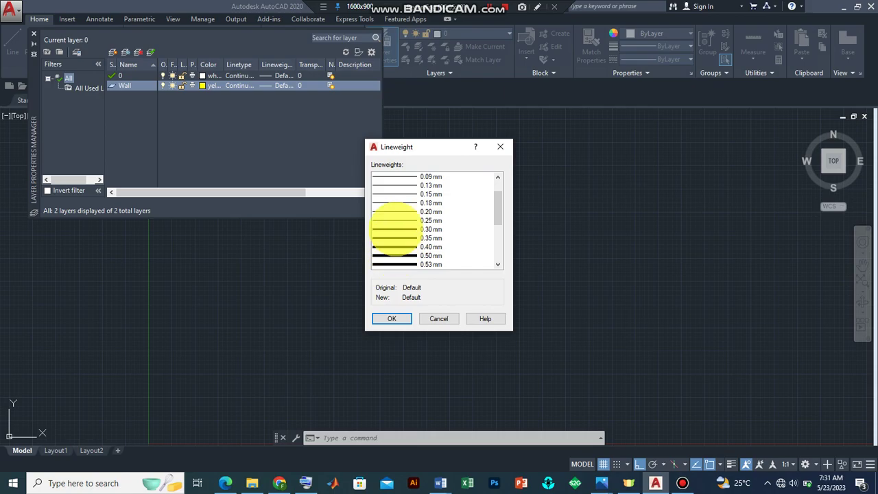
{"action": "left_click", "coordinate": [396, 229]}
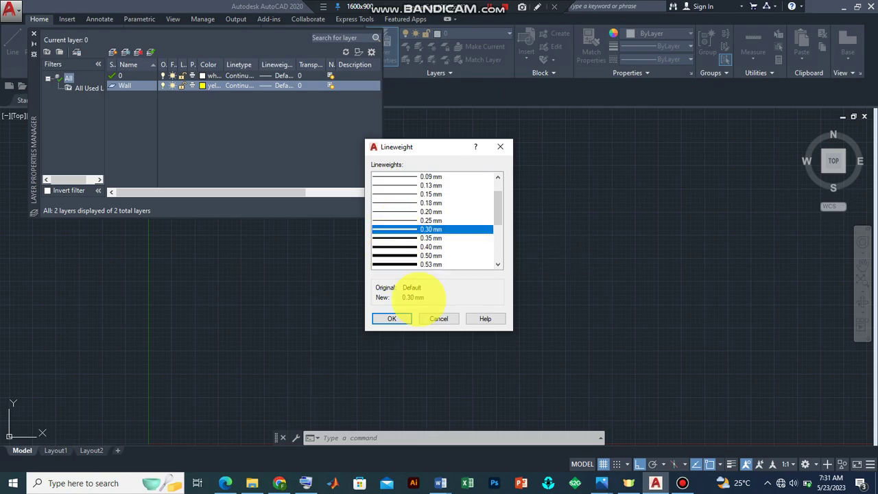
{"action": "left_click", "coordinate": [391, 318]}
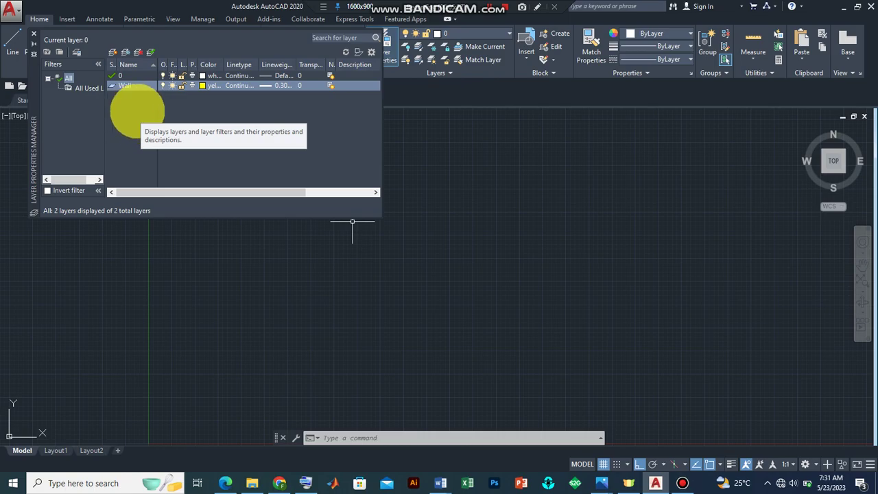
Step: Add a new layer named Window and colour it magenta
{"action": "right_click", "coordinate": [138, 110]}
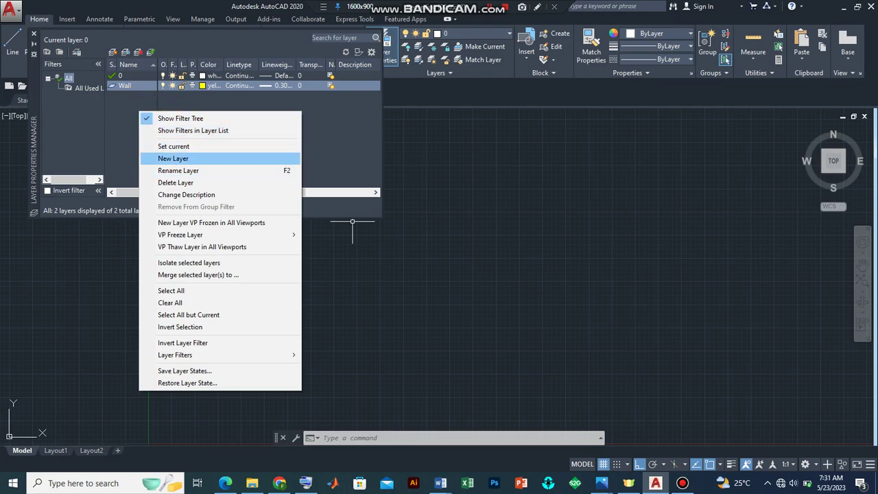
{"action": "left_click", "coordinate": [179, 159]}
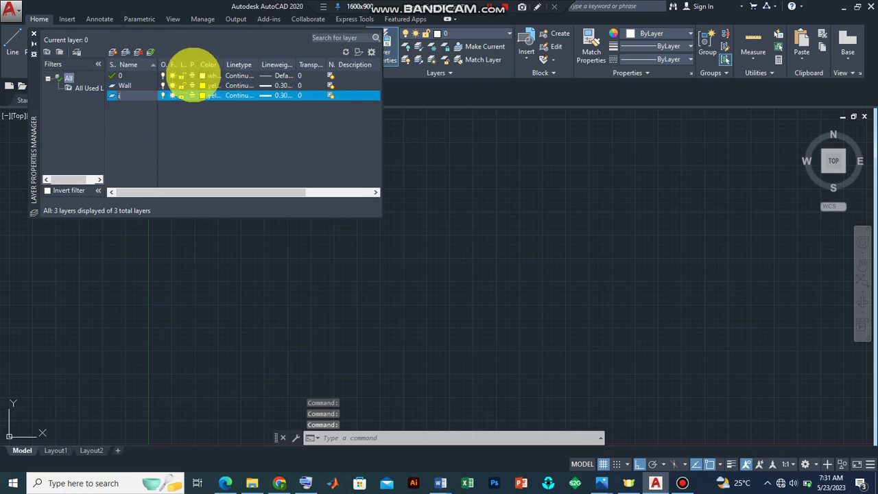
{"action": "type", "text": "indow"}
{"action": "key", "text": "Return"}
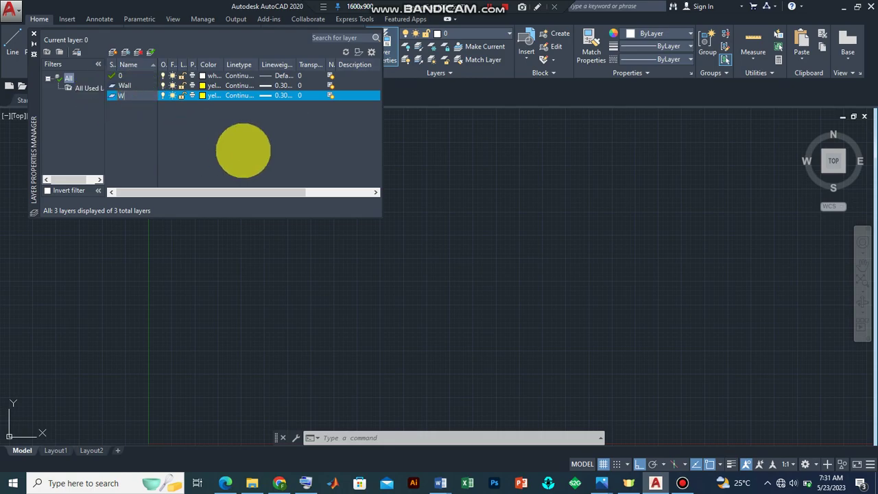
{"action": "type", "text": "indow"}
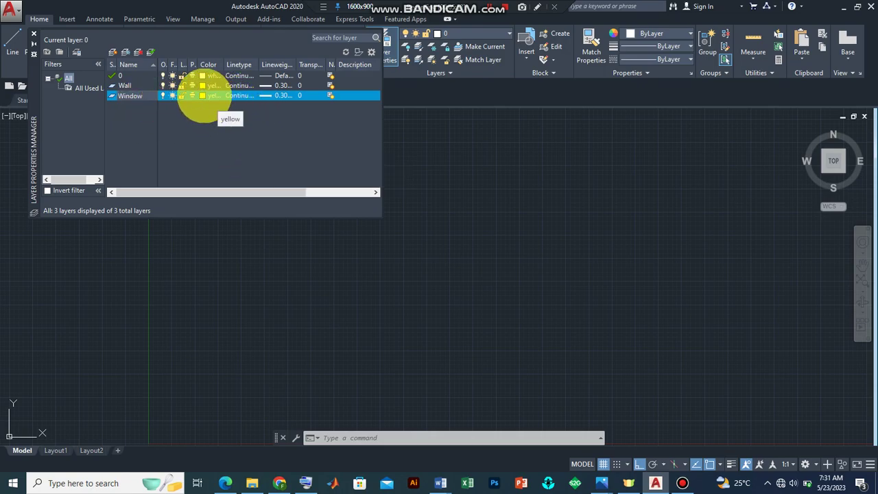
{"action": "left_click", "coordinate": [202, 96]}
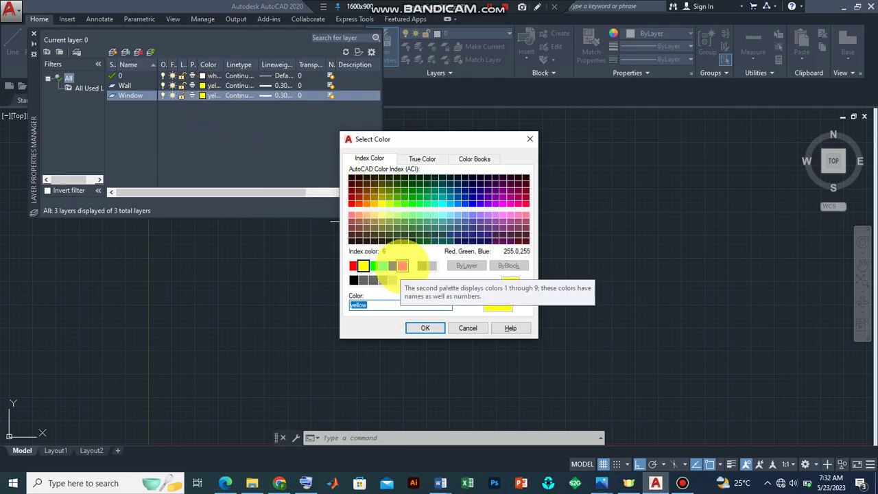
{"action": "left_click", "coordinate": [402, 266]}
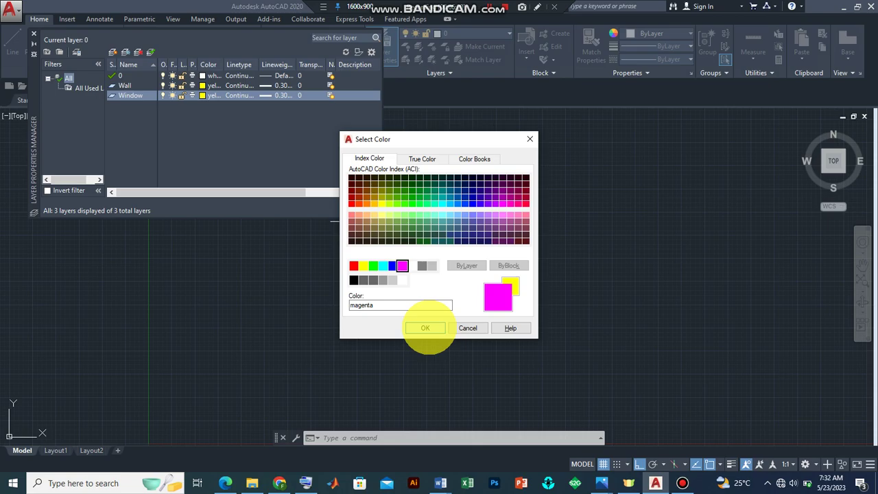
{"action": "left_click", "coordinate": [425, 328]}
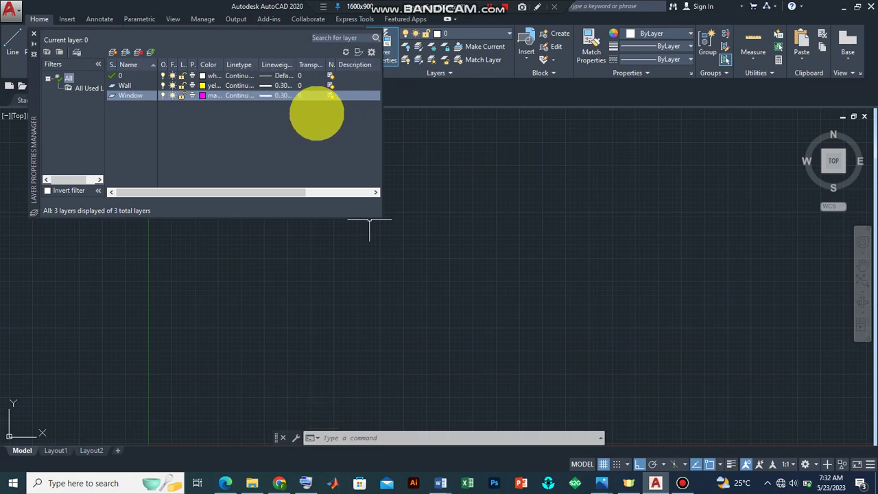
Step: Add a new layer named Door and colour it cyan
{"action": "right_click", "coordinate": [128, 114]}
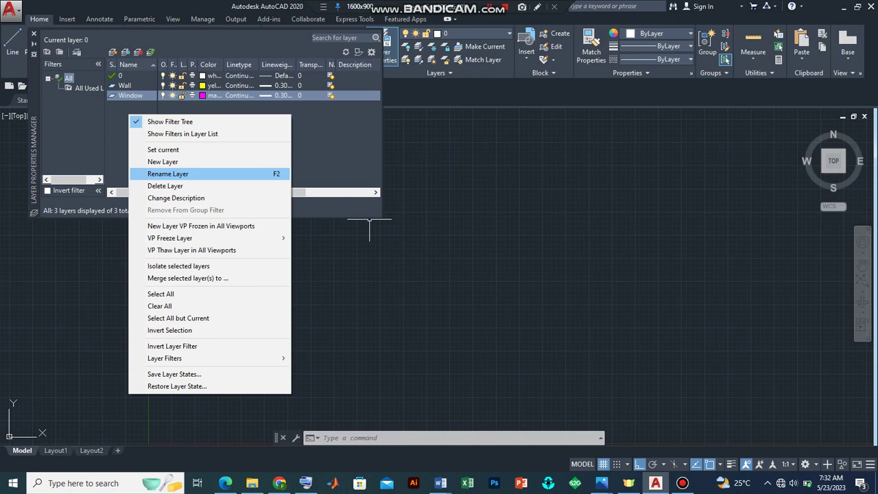
{"action": "left_click", "coordinate": [173, 159]}
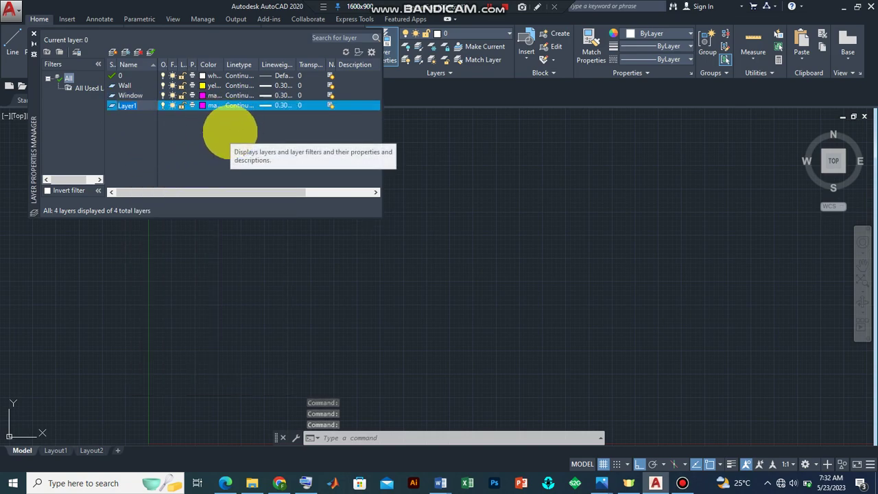
{"action": "type", "text": "Door"}
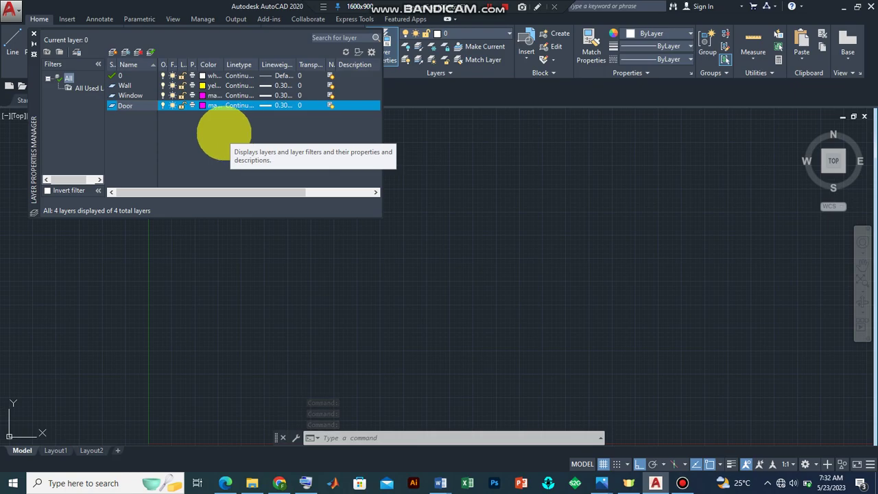
{"action": "key", "text": "Return"}
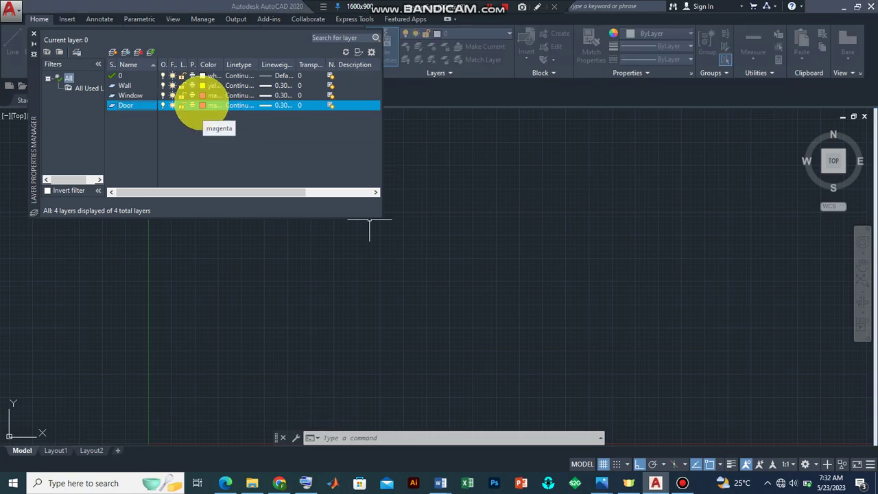
{"action": "left_click", "coordinate": [203, 105]}
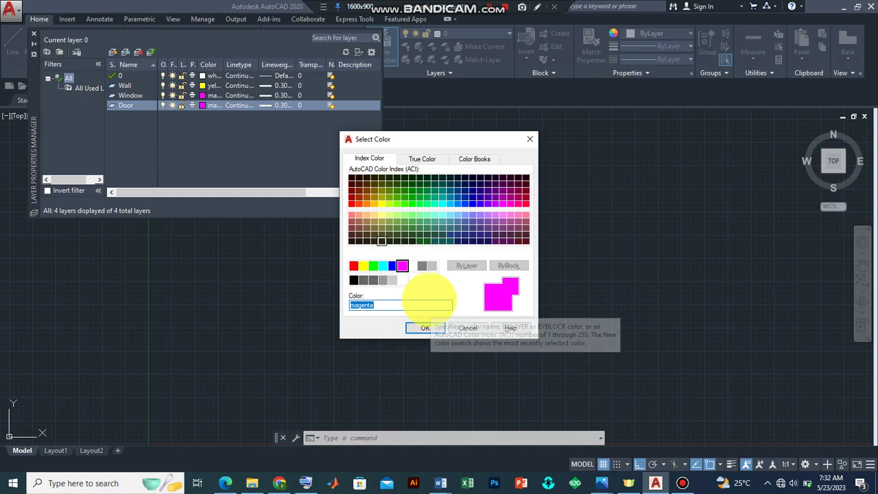
{"action": "left_click", "coordinate": [382, 266]}
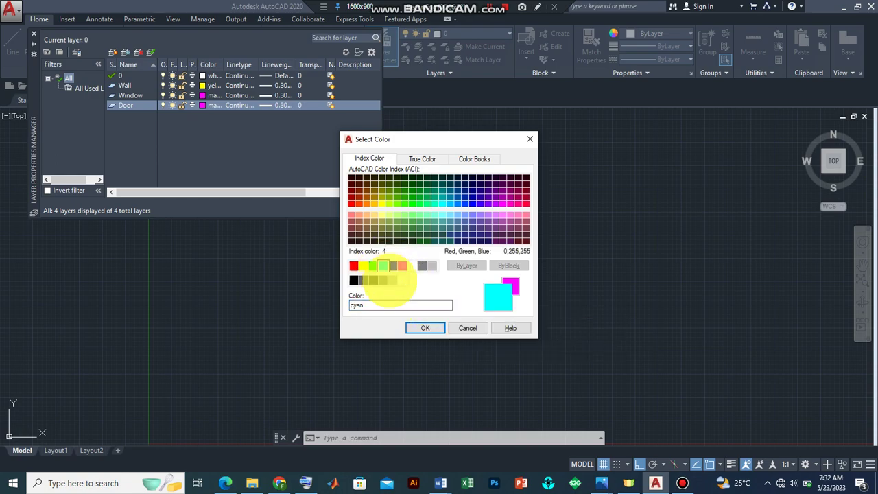
{"action": "left_click", "coordinate": [426, 327]}
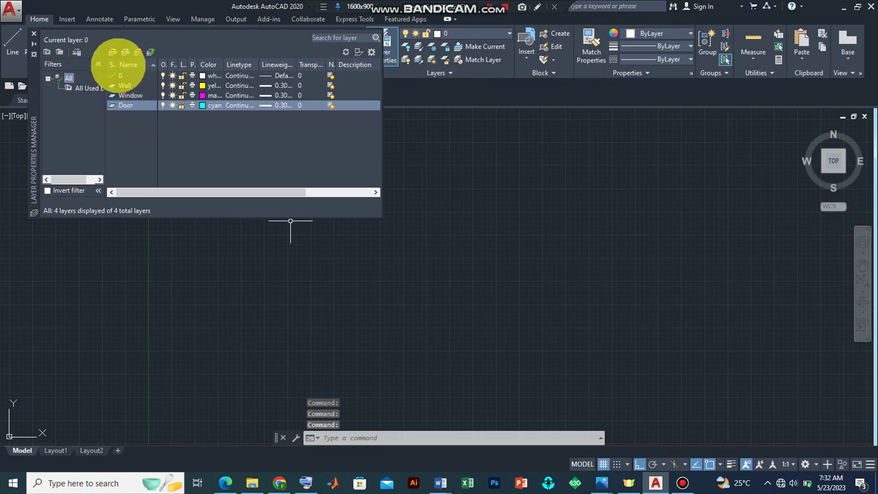
{"action": "right_click", "coordinate": [138, 129]}
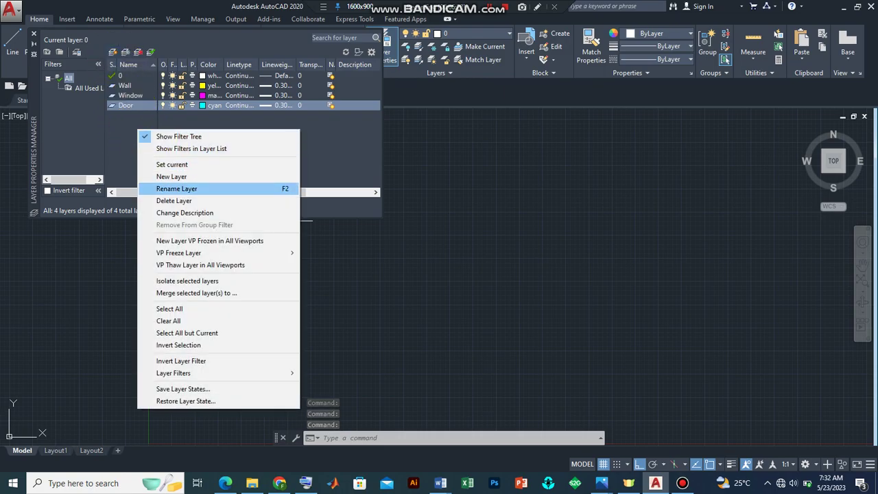
Step: Add a green Dimensions layer, then close the Layer Properties Manager
{"action": "left_click", "coordinate": [171, 176]}
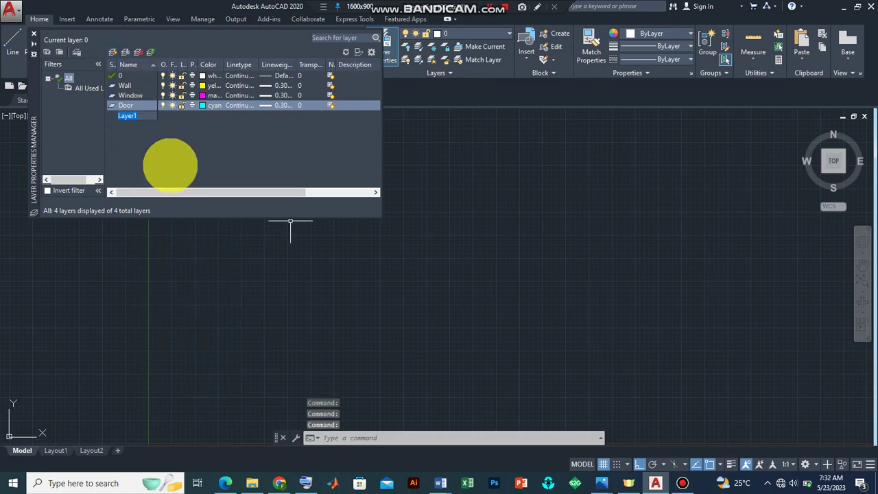
{"action": "type", "text": "Di"}
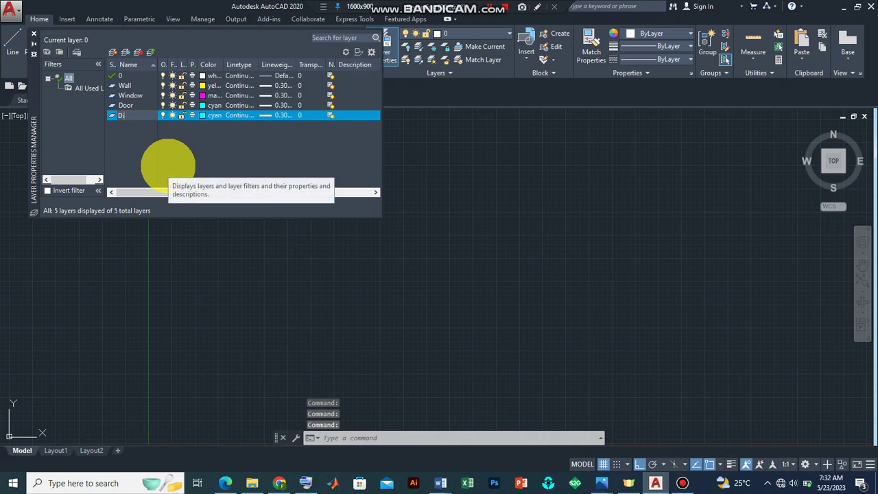
{"action": "type", "text": "mens"}
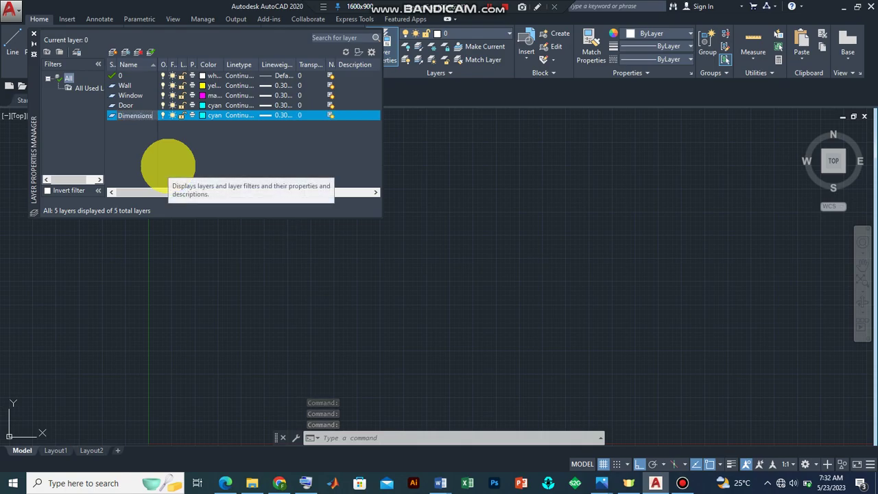
{"action": "type", "text": "ions"}
{"action": "left_click", "coordinate": [204, 115]}
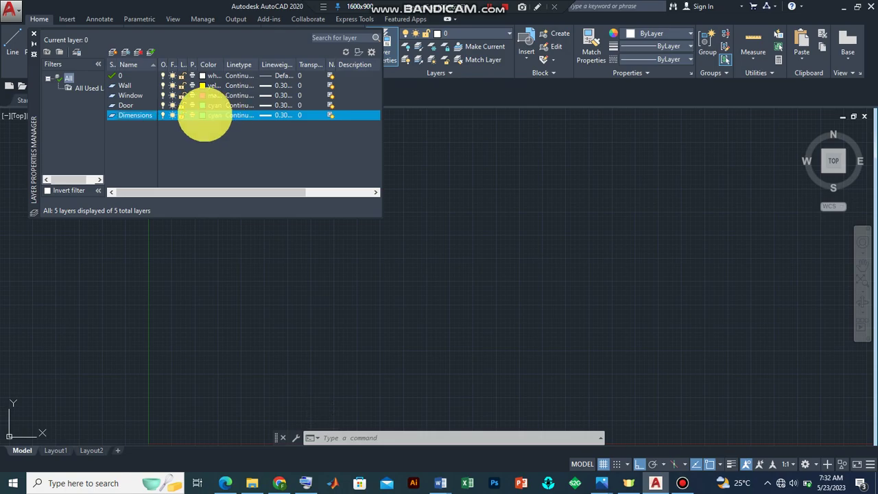
{"action": "left_click", "coordinate": [204, 116]}
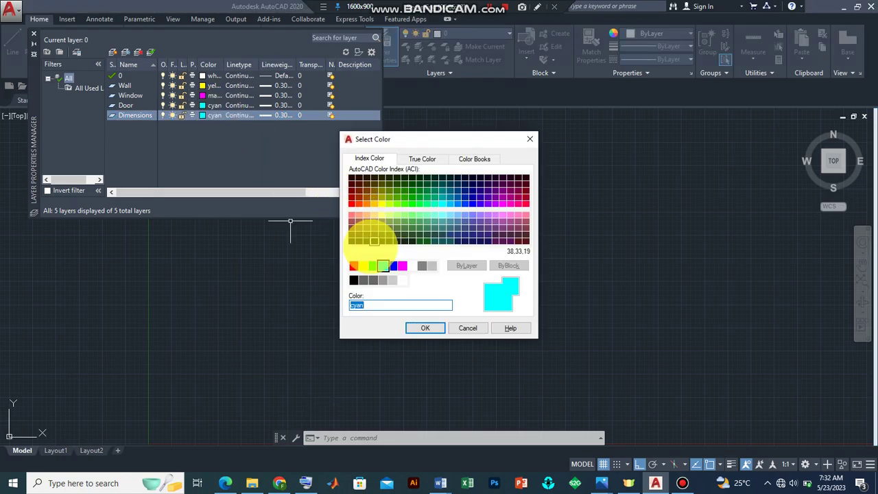
{"action": "left_click", "coordinate": [373, 265]}
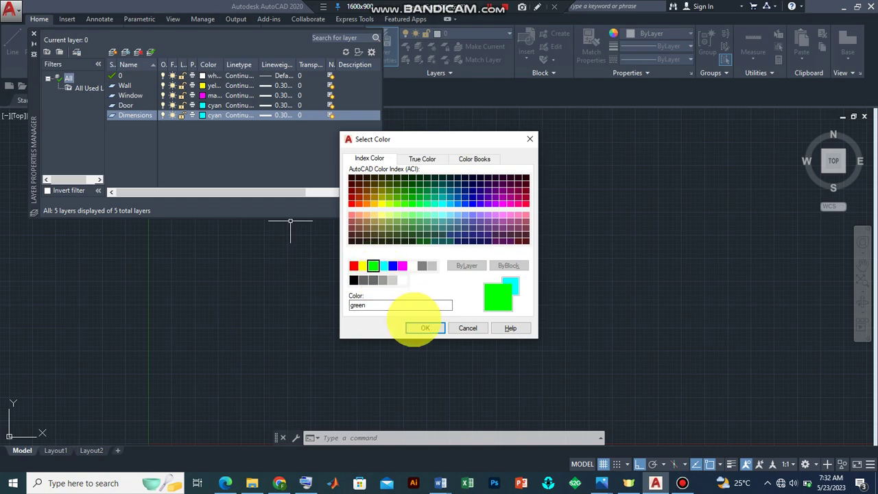
{"action": "left_click", "coordinate": [425, 327]}
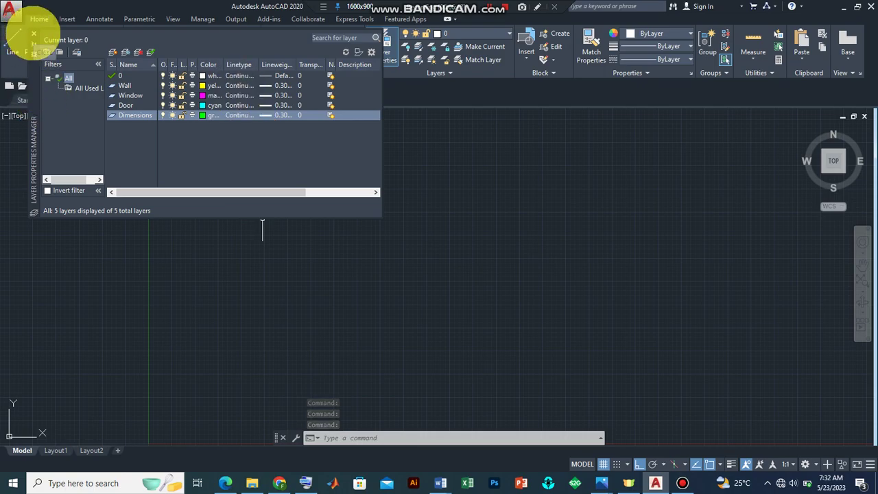
{"action": "left_click", "coordinate": [34, 33]}
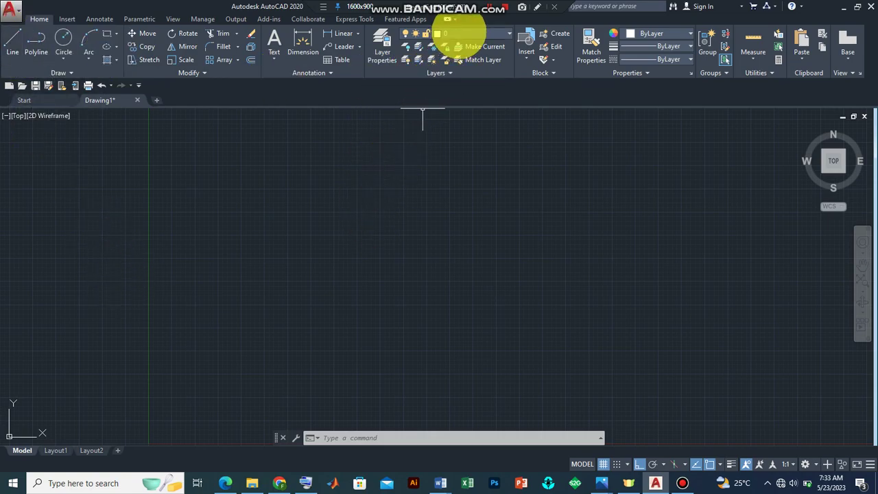
Step: Choose Wall from the Layers panel dropdown as the current layer
{"action": "left_click", "coordinate": [463, 31]}
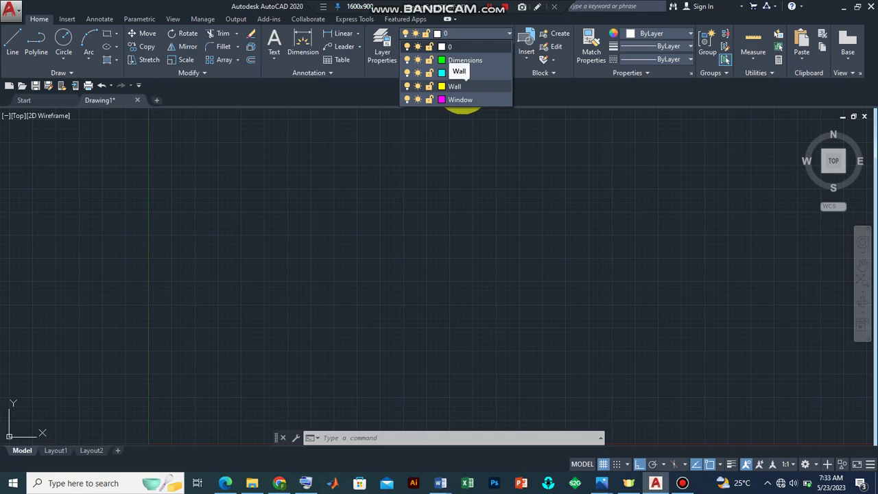
{"action": "left_click", "coordinate": [461, 86]}
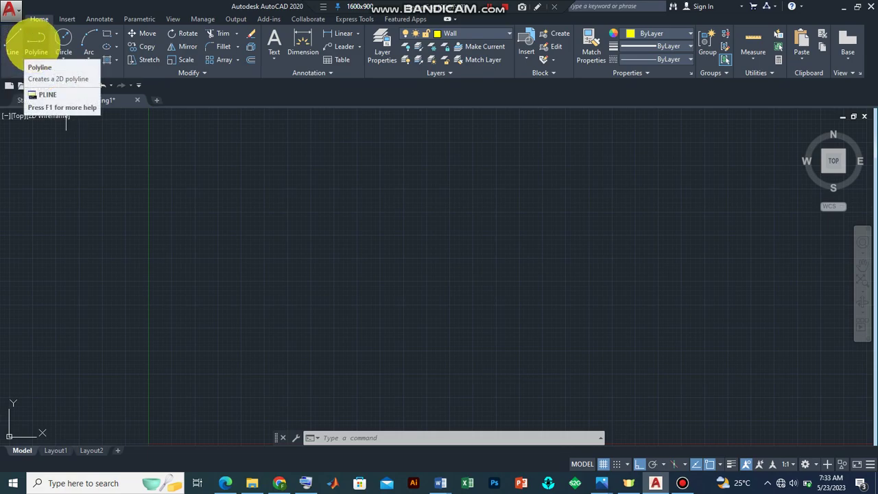
Step: Start a Wall polyline with a 225-long first segment, entering 3500 for the next
{"action": "left_click", "coordinate": [37, 41]}
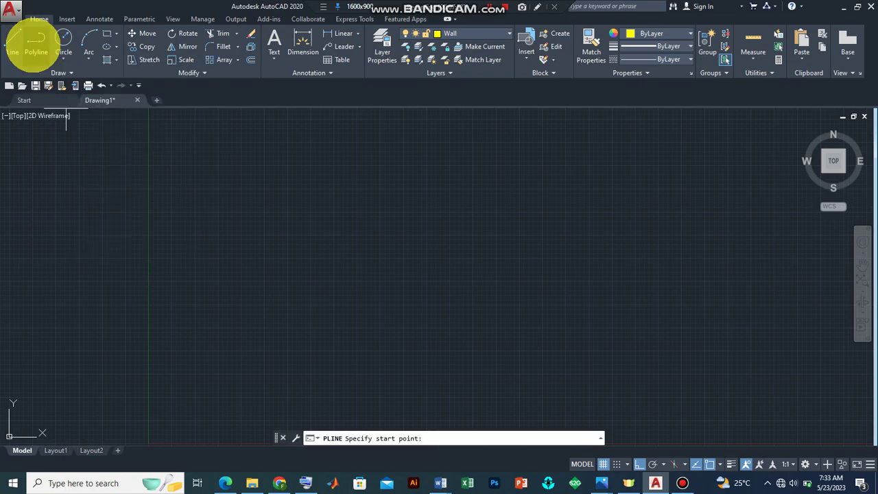
{"action": "left_click", "coordinate": [245, 346]}
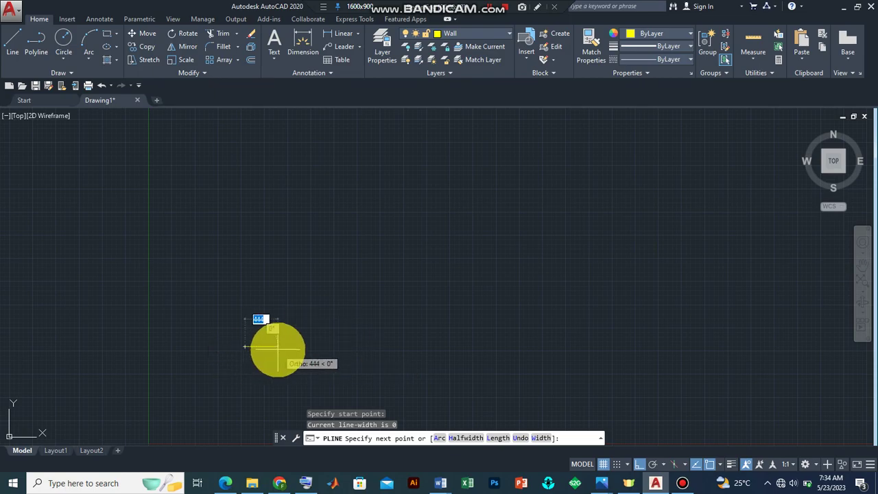
{"action": "type", "text": "225"}
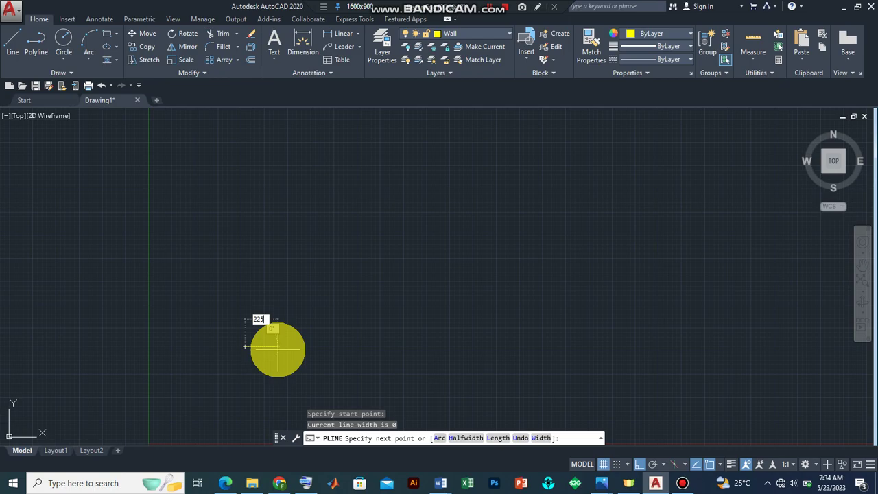
{"action": "key", "text": "Return"}
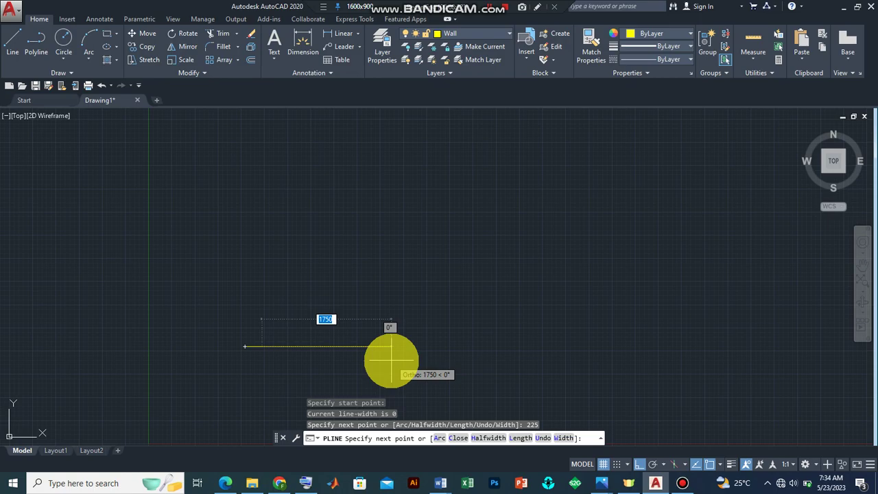
{"action": "type", "text": "3500"}
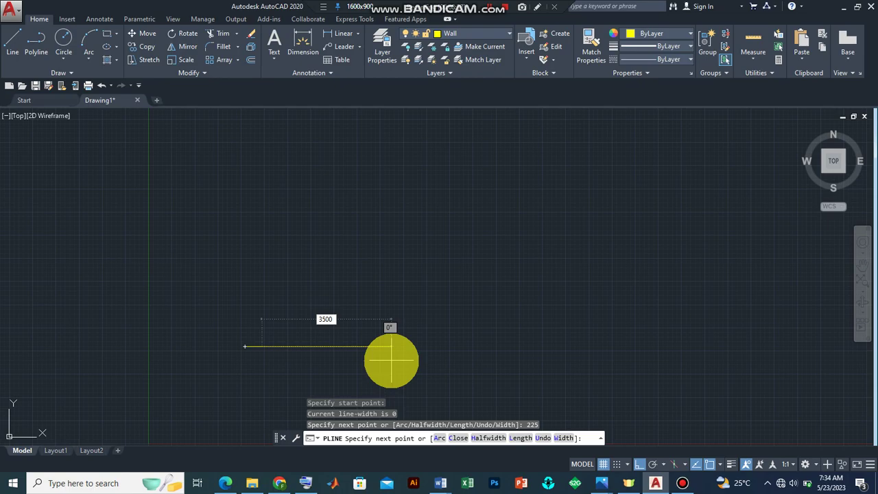
Step: Extend the wall polyline rightward with segments of 3500, 225, 3500 and 225
{"action": "key", "text": "Return"}
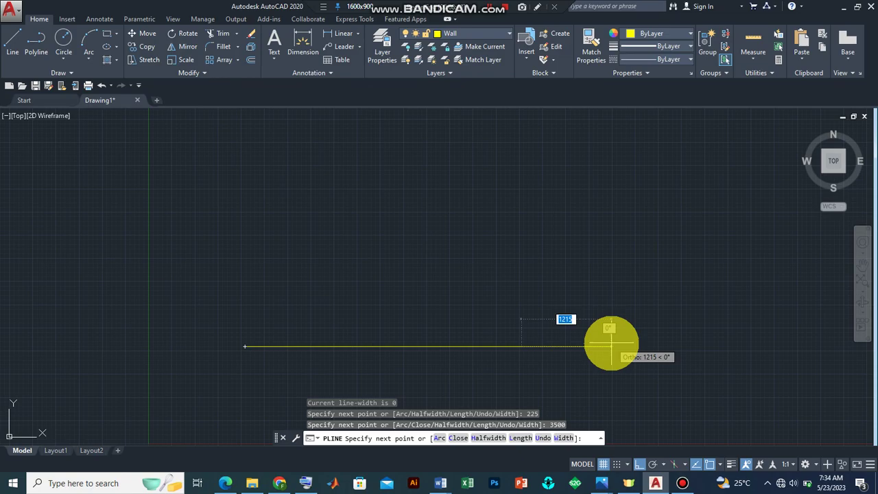
{"action": "type", "text": "225"}
{"action": "key", "text": "Return"}
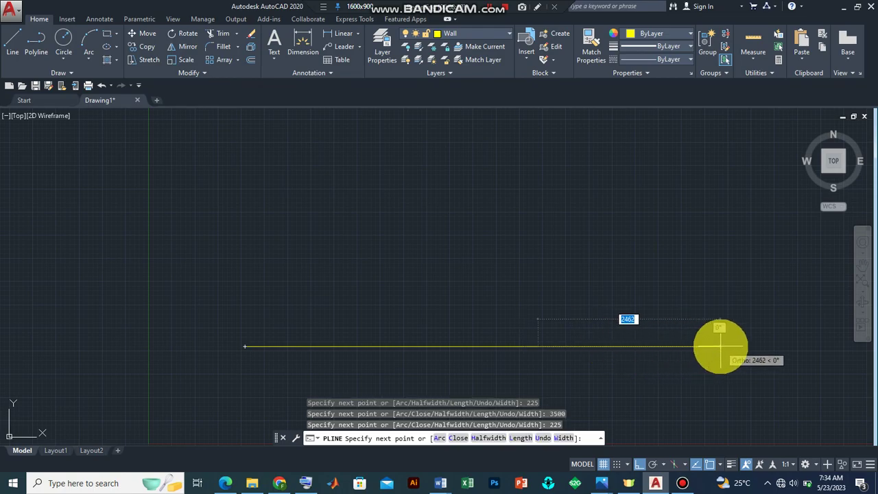
{"action": "type", "text": "3500"}
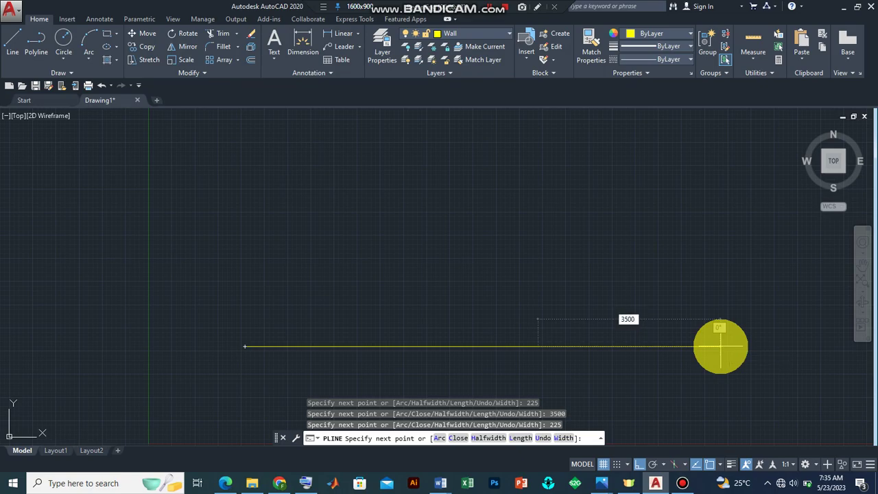
{"action": "key", "text": "Return"}
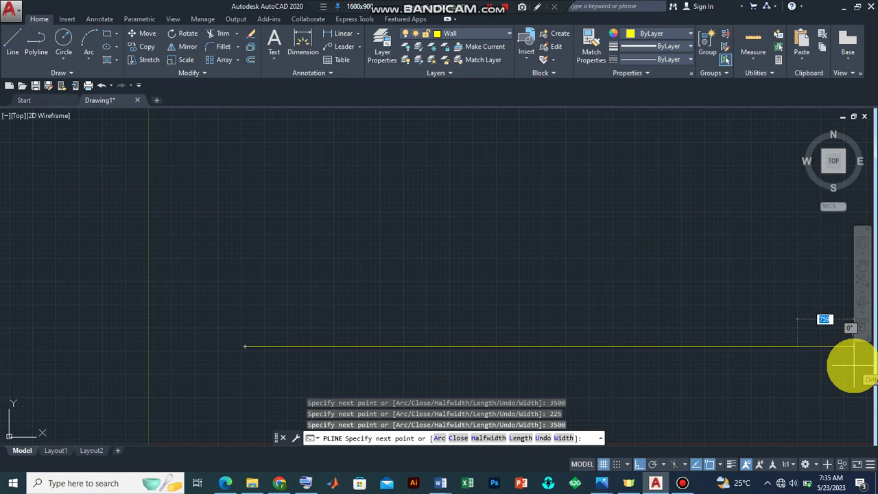
{"action": "type", "text": "225"}
{"action": "key", "text": "Return"}
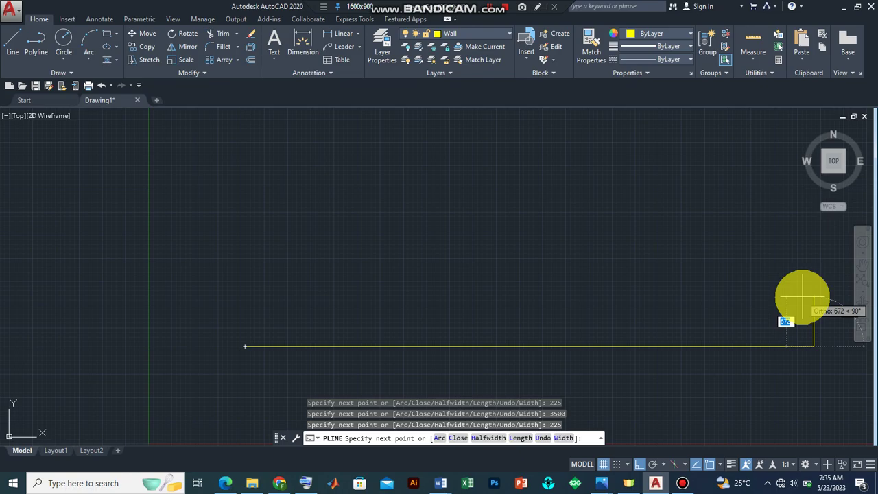
Step: Turn the wall polyline upward with a 225 segment followed by a 4000 segment
{"action": "type", "text": "22"}
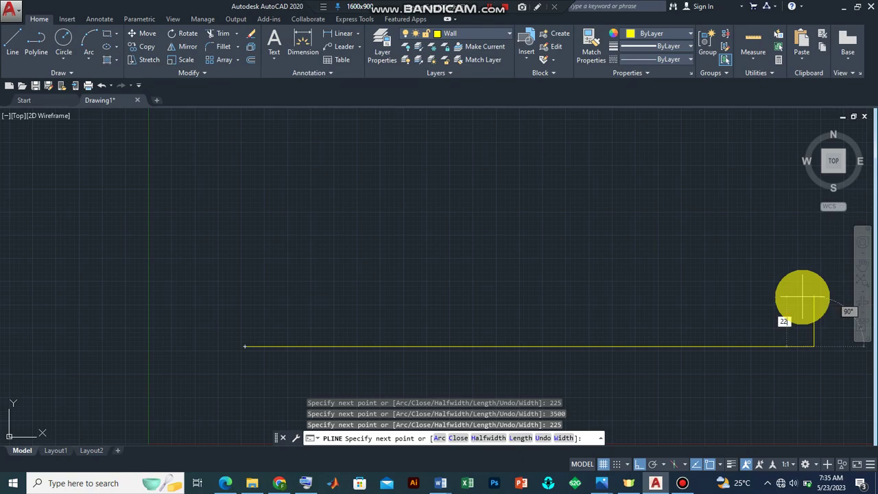
{"action": "type", "text": "5"}
{"action": "key", "text": "Return"}
{"action": "scroll", "coordinate": [802, 296], "scroll_direction": "down", "scroll_amount": 1}
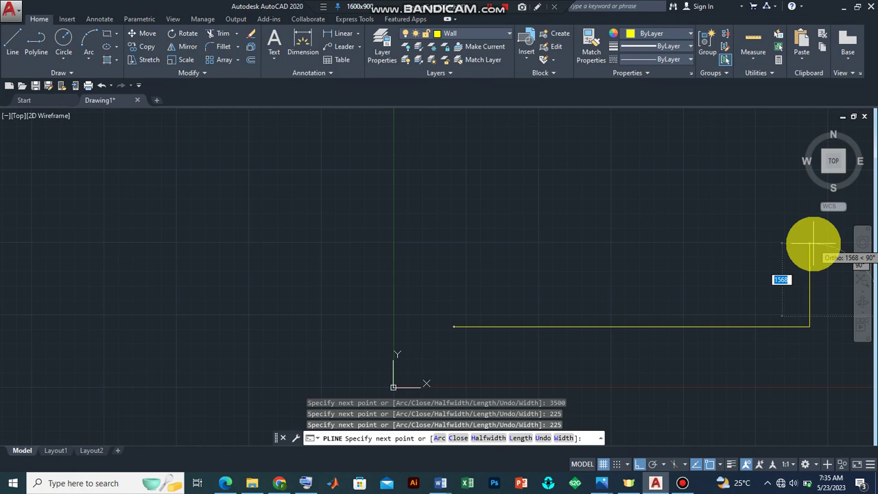
{"action": "type", "text": "4000"}
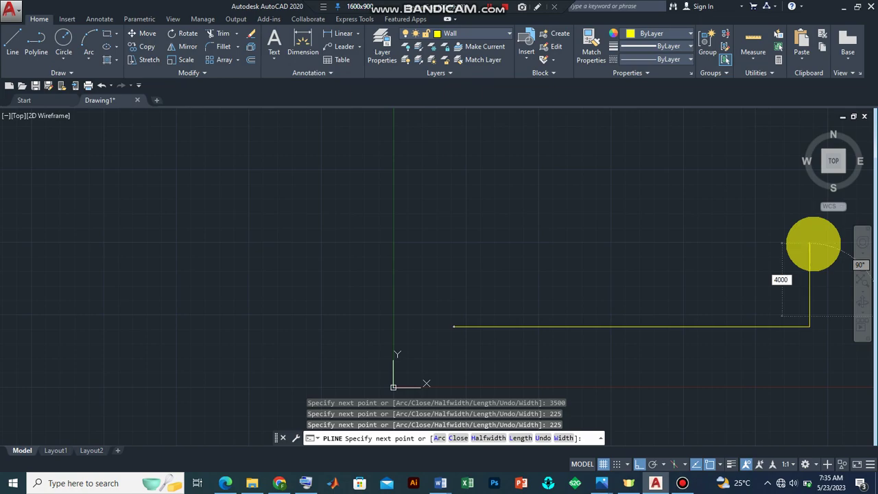
{"action": "key", "text": "Return"}
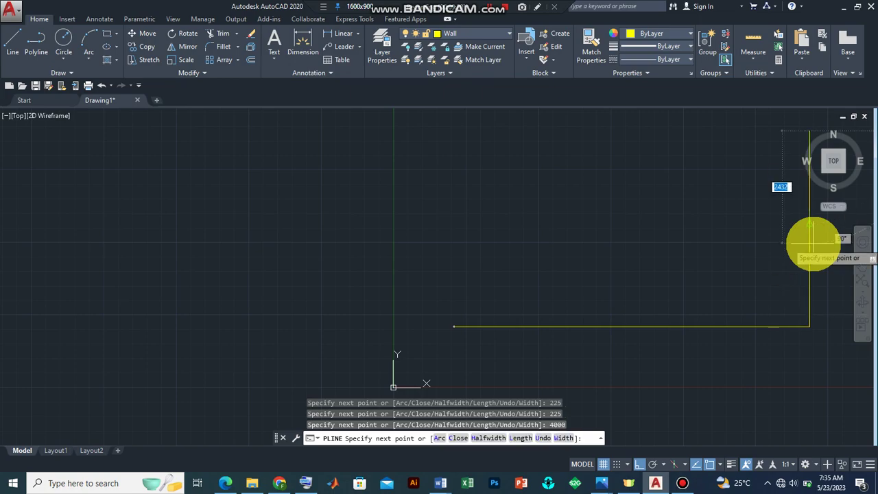
Step: Pan to reveal the wall's top end, then enter 225 for the next polyline segment
{"action": "scroll", "coordinate": [812, 244], "scroll_direction": "down", "scroll_amount": 2}
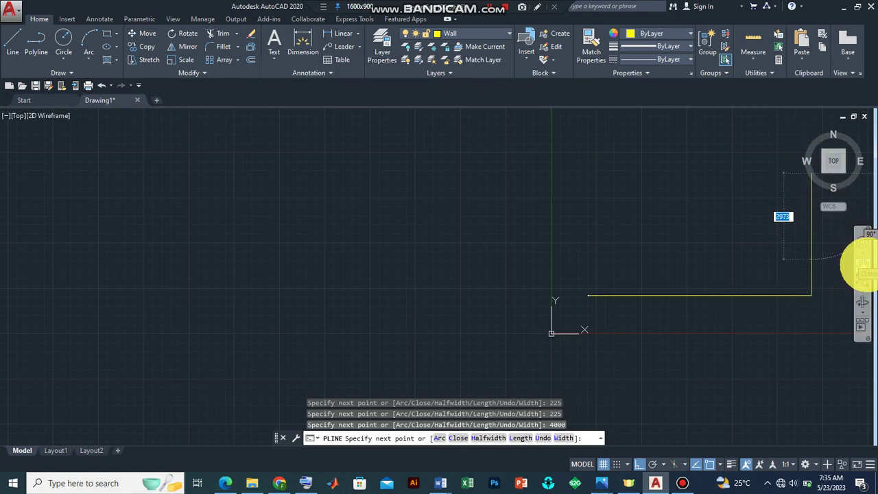
{"action": "left_click", "coordinate": [862, 261]}
{"action": "mouse_move", "coordinate": [809, 280]}
{"action": "left_mouse_down"}
{"action": "mouse_move", "coordinate": [593, 295]}
{"action": "mouse_move", "coordinate": [542, 327]}
{"action": "left_mouse_up"}
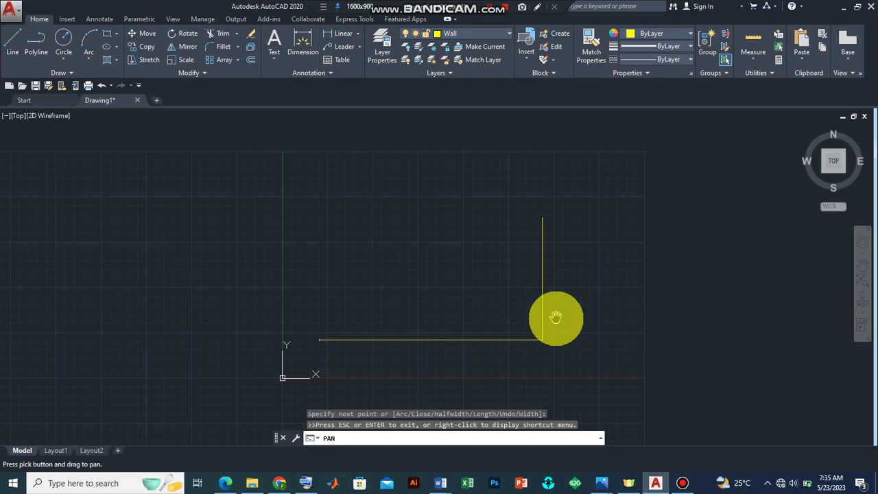
{"action": "key", "text": "Escape"}
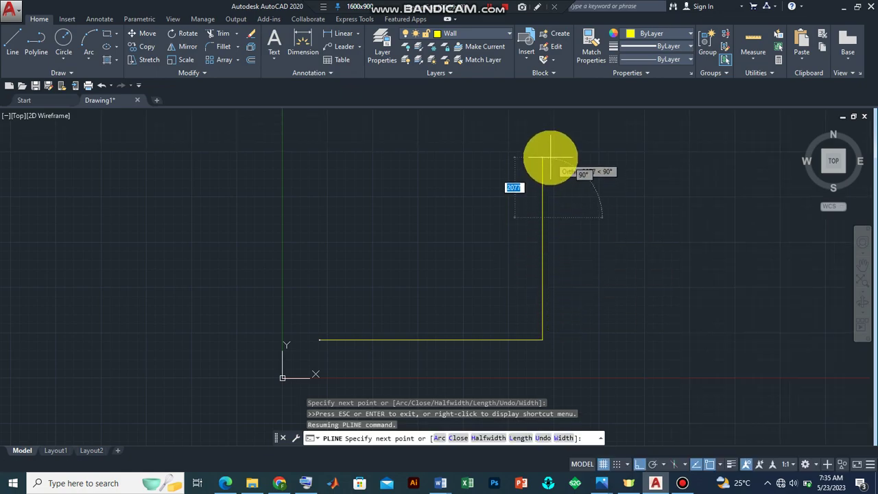
{"action": "type", "text": "225"}
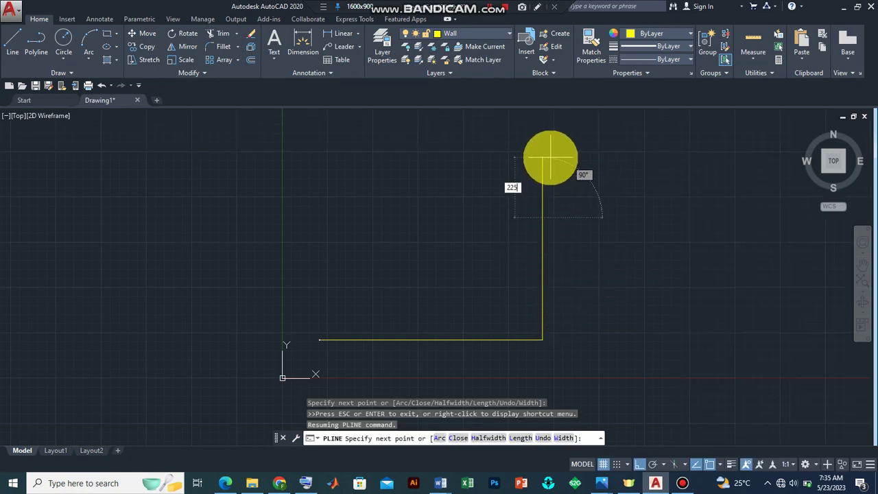